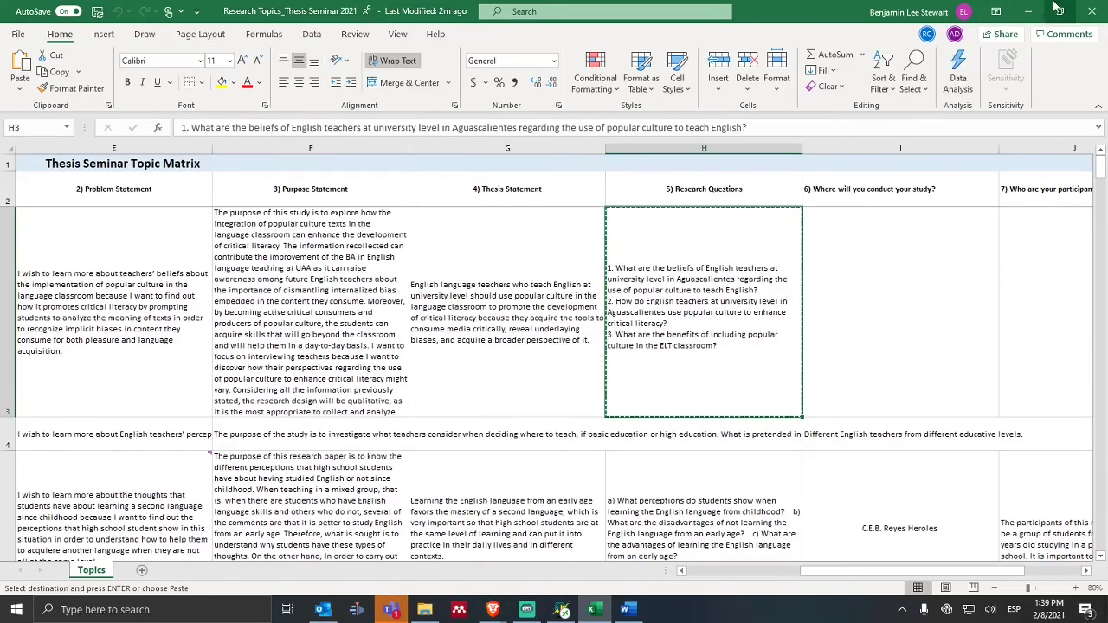
# Switch to the thesis template in Word and place the cursor at the end of the literature review, just before the Method section.
pyautogui.click(1027, 11)
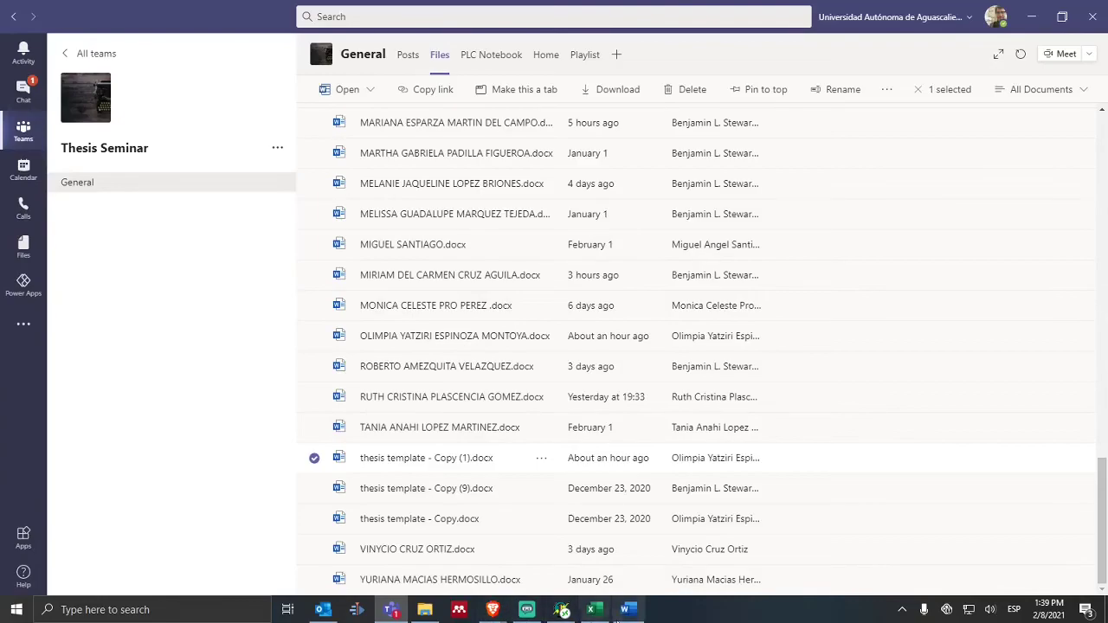
pyautogui.click(628, 610)
pyautogui.scroll(-15, 454, 404)
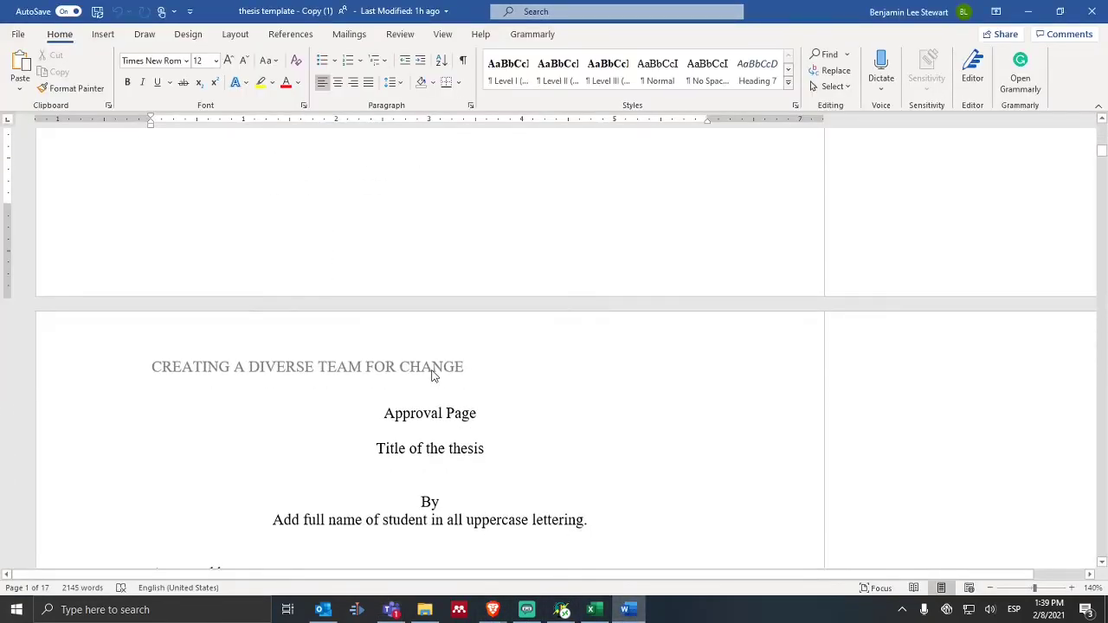
pyautogui.scroll(-15, 446, 366)
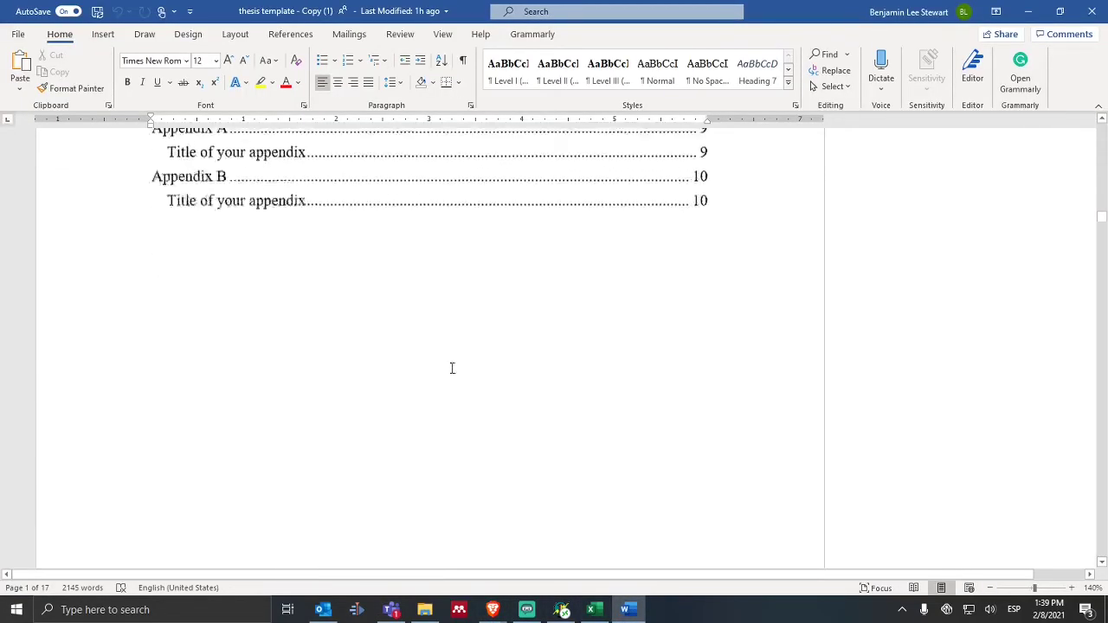
pyautogui.scroll(-15, 454, 367)
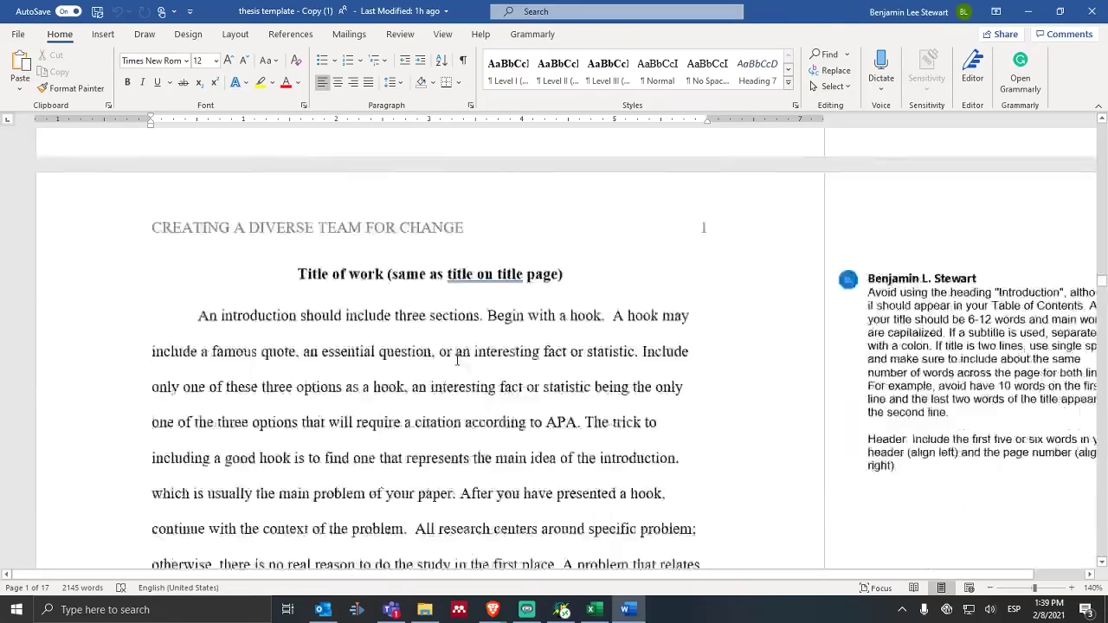
pyautogui.scroll(-15, 458, 342)
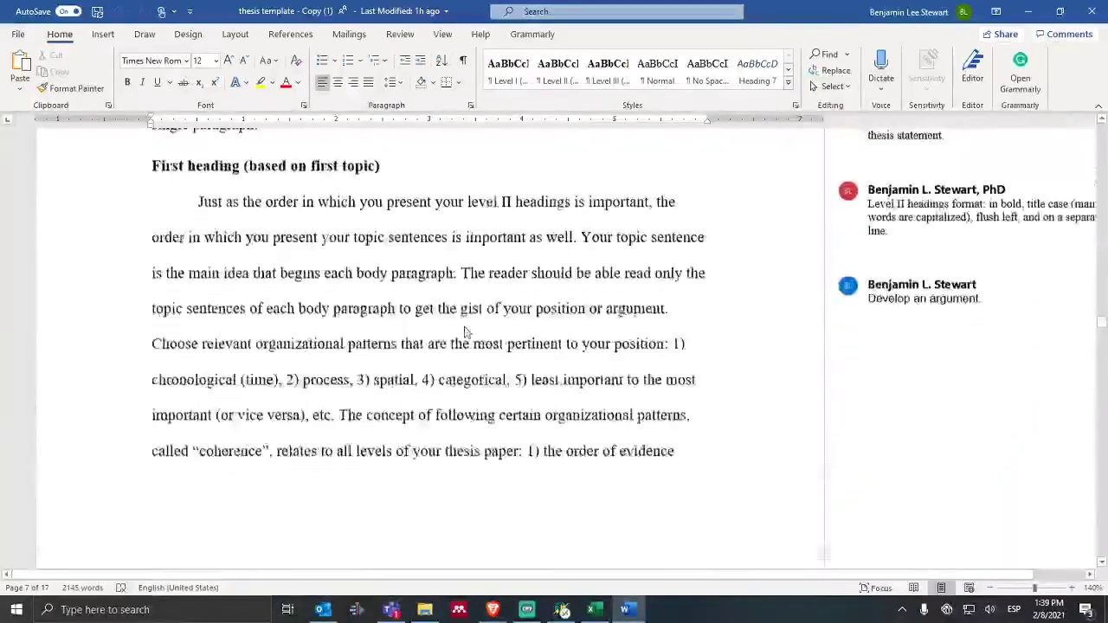
pyautogui.scroll(-15, 462, 332)
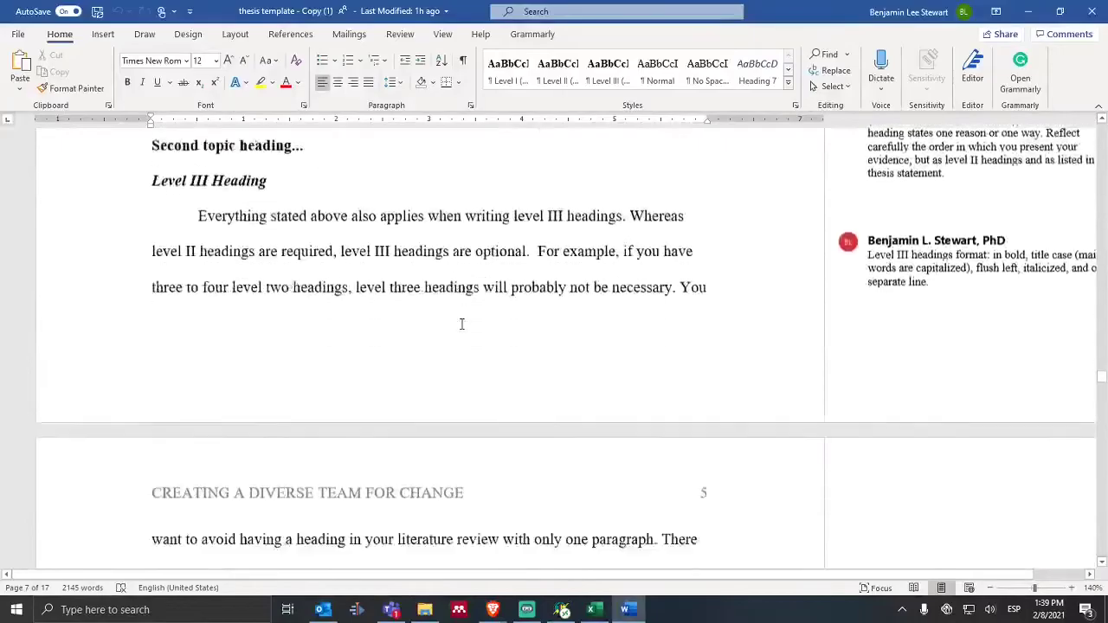
pyautogui.scroll(-10, 467, 326)
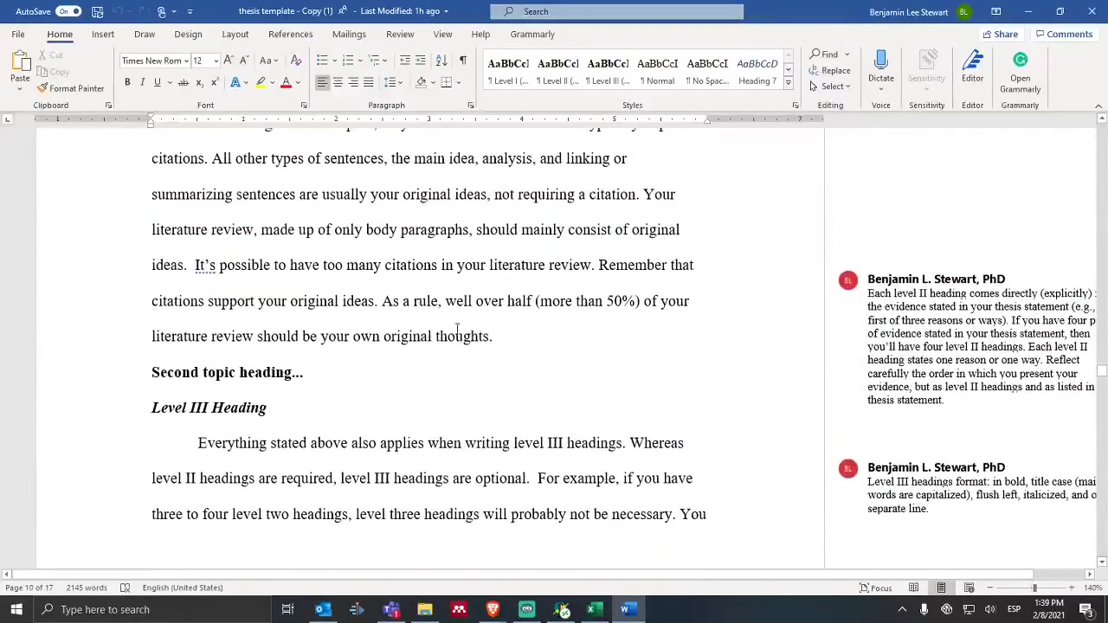
pyautogui.scroll(-12, 447, 329)
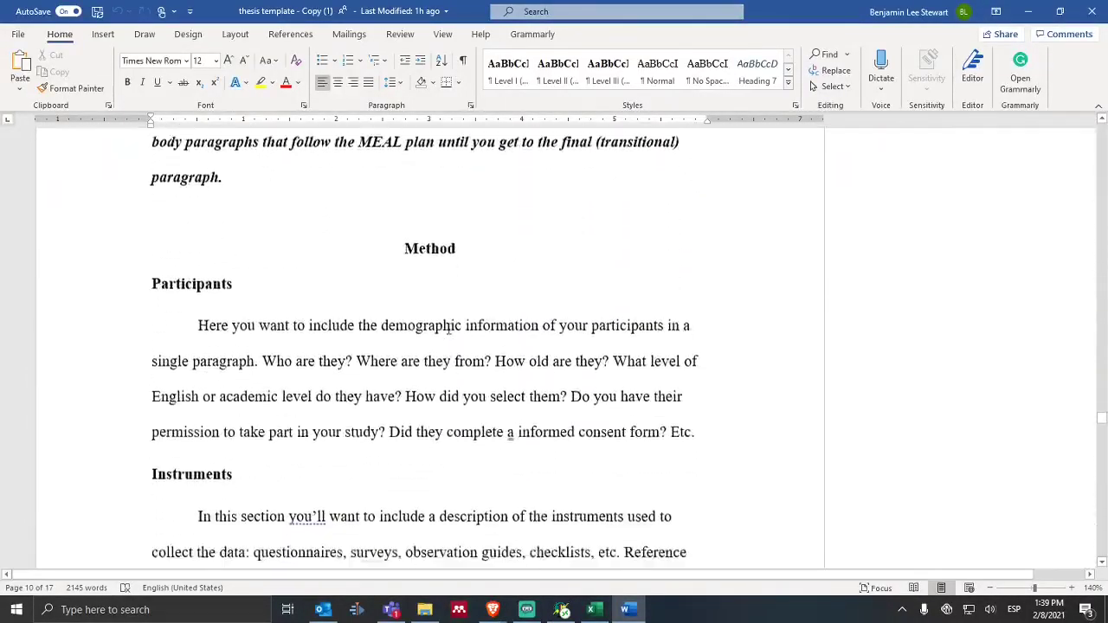
pyautogui.scroll(2, 413, 287)
pyautogui.scroll(5, 329, 338)
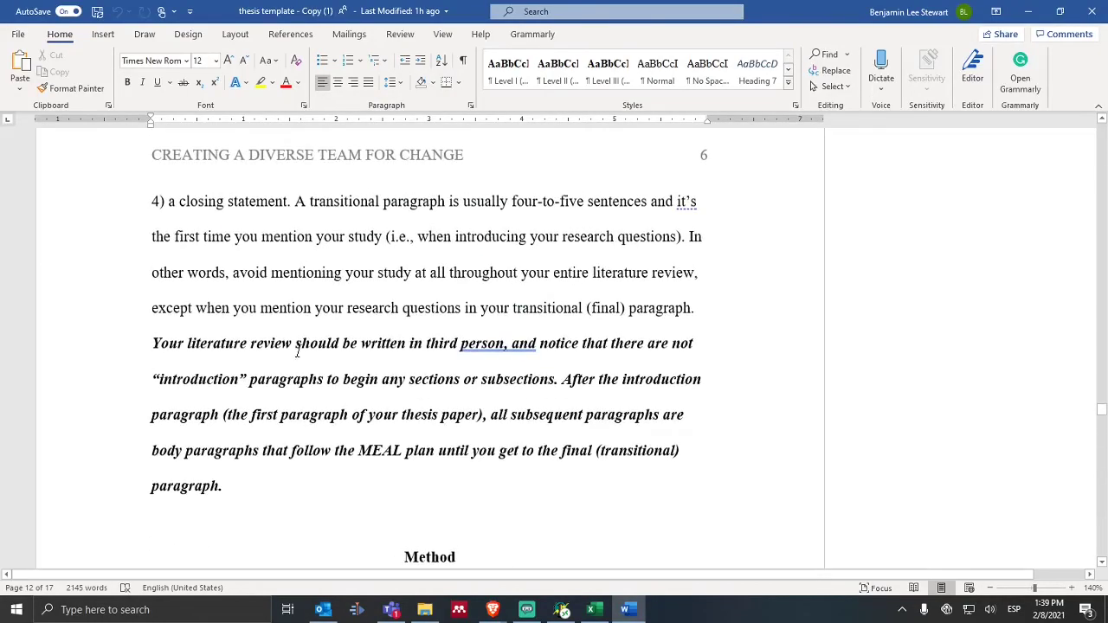
pyautogui.scroll(-6, 302, 349)
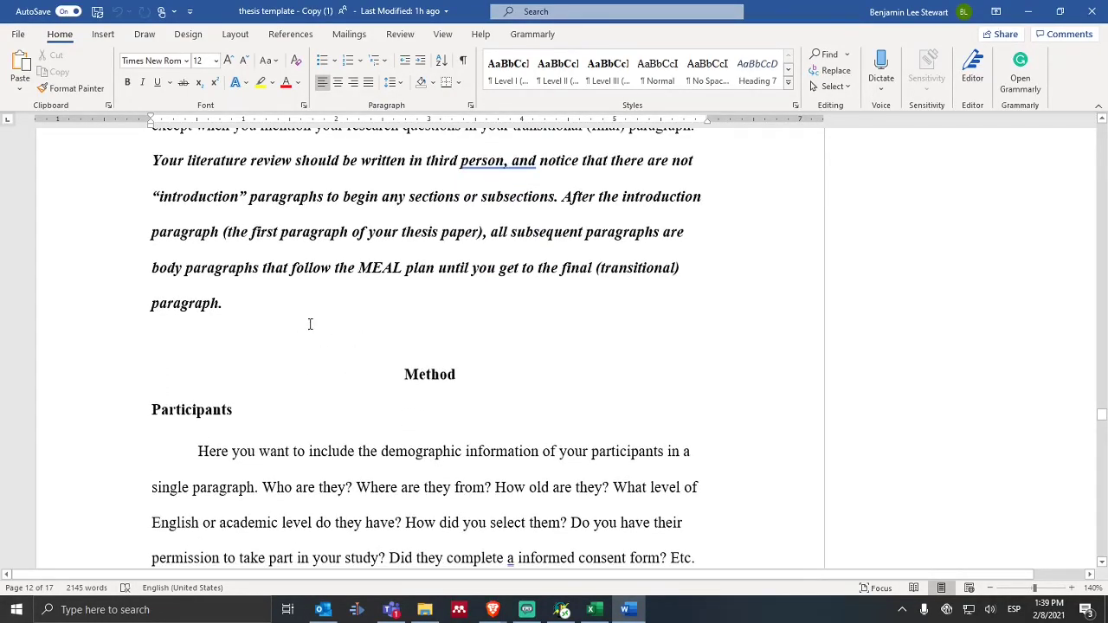
pyautogui.click(310, 323)
# Read the transition paragraph guidelines at the end of the literature review, from restating the thesis statement through the closing statement.
pyautogui.scroll(7, 420, 350)
pyautogui.scroll(10, 410, 339)
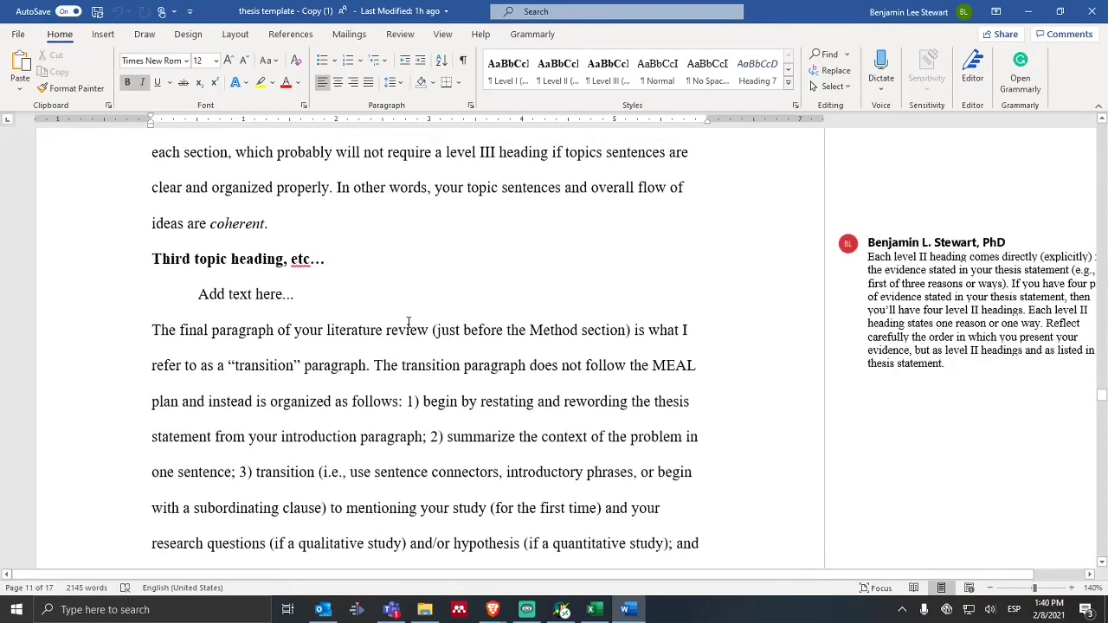
pyautogui.scroll(-4, 408, 322)
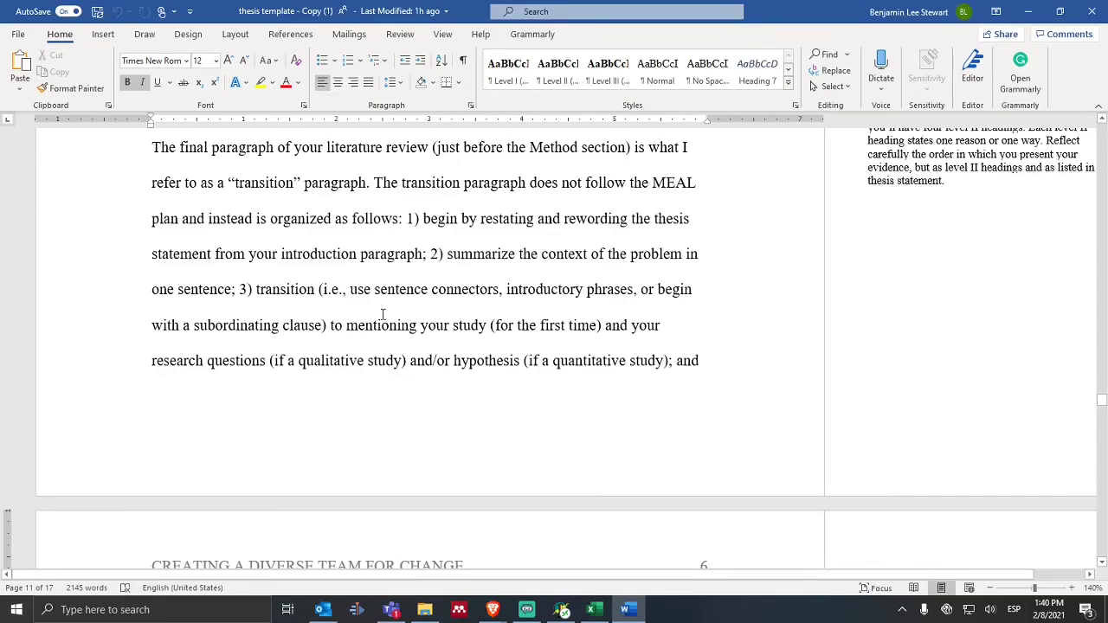
pyautogui.scroll(-1, 381, 312)
pyautogui.scroll(4, 380, 302)
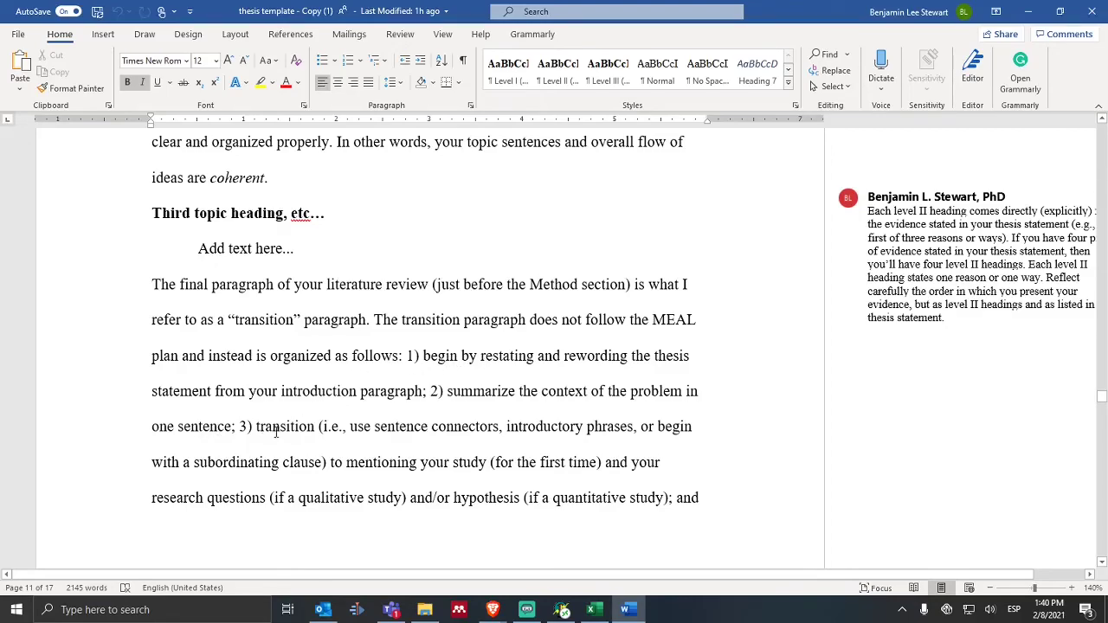
pyautogui.scroll(-1, 282, 424)
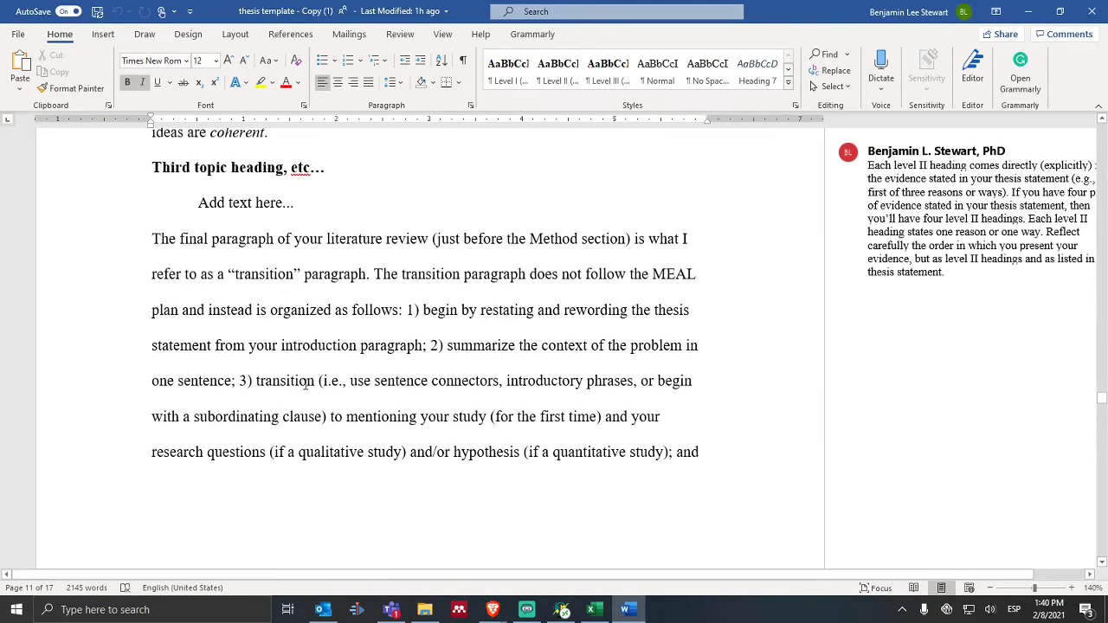
pyautogui.scroll(-1, 445, 387)
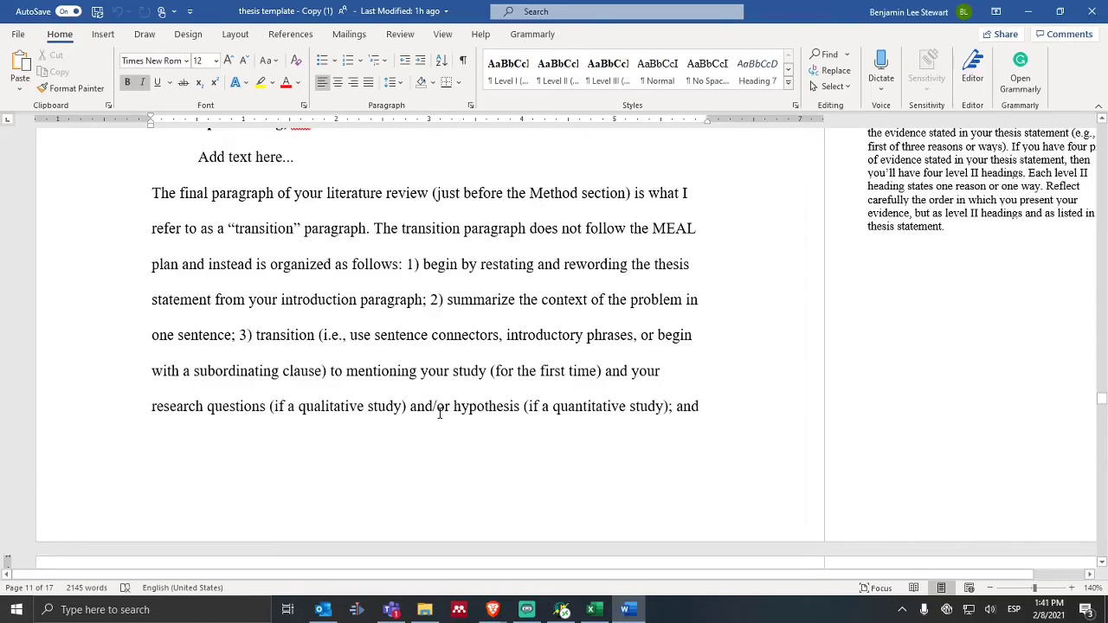
pyautogui.scroll(-2, 453, 450)
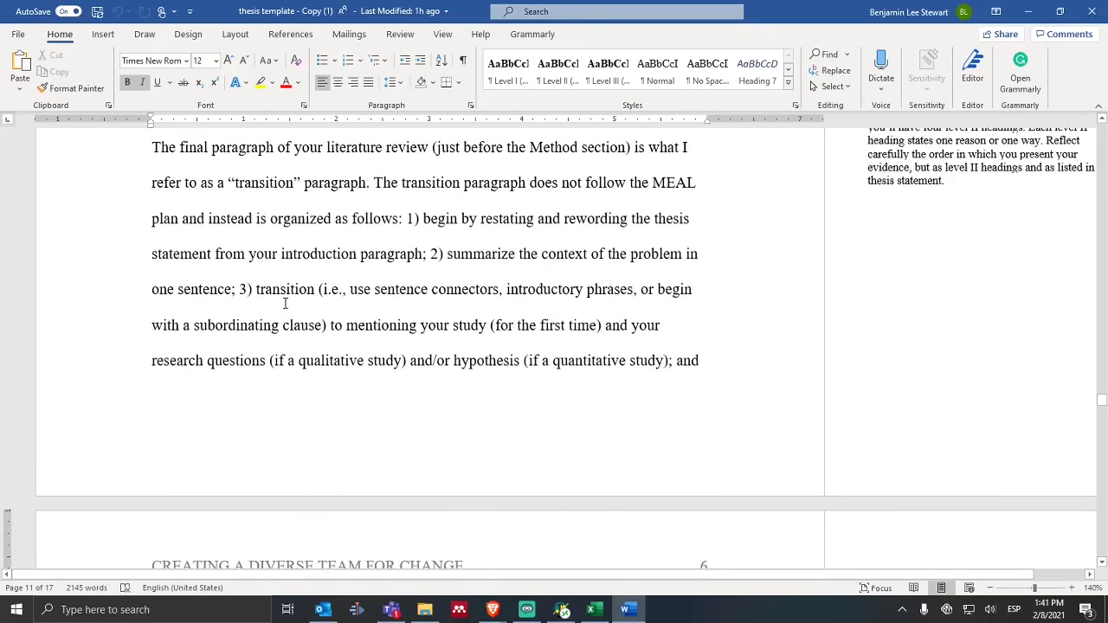
pyautogui.scroll(-3, 269, 329)
pyautogui.scroll(-3, 276, 329)
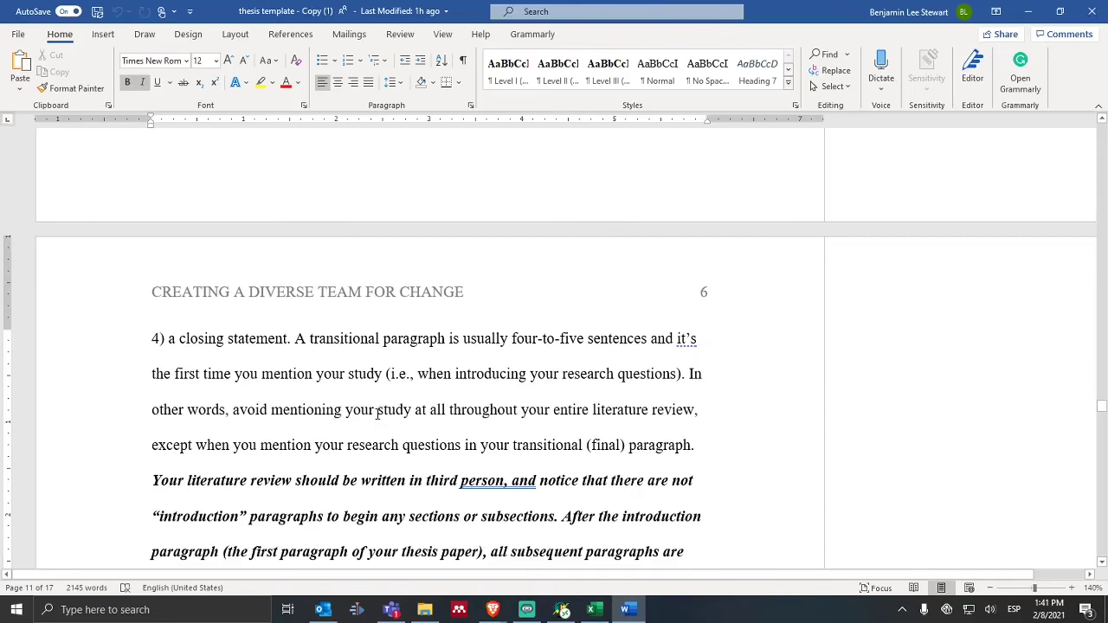
pyautogui.scroll(-5, 383, 389)
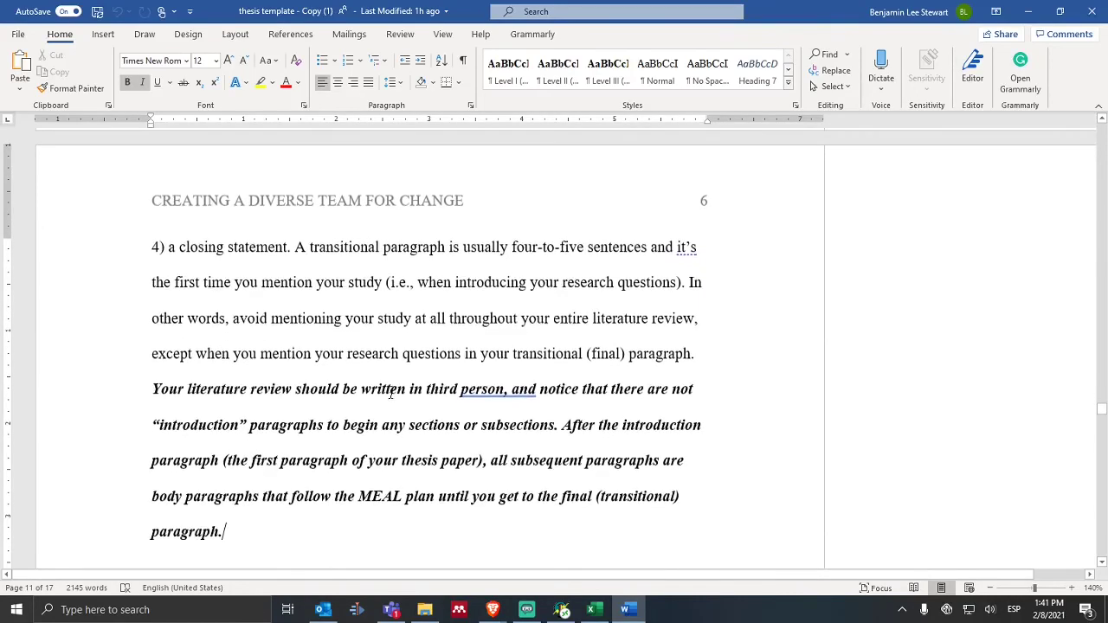
# Paste the three copied research questions on a new line after the literature review's final paragraph, above the Method heading.
pyautogui.click(224, 308)
pyautogui.press('Return')
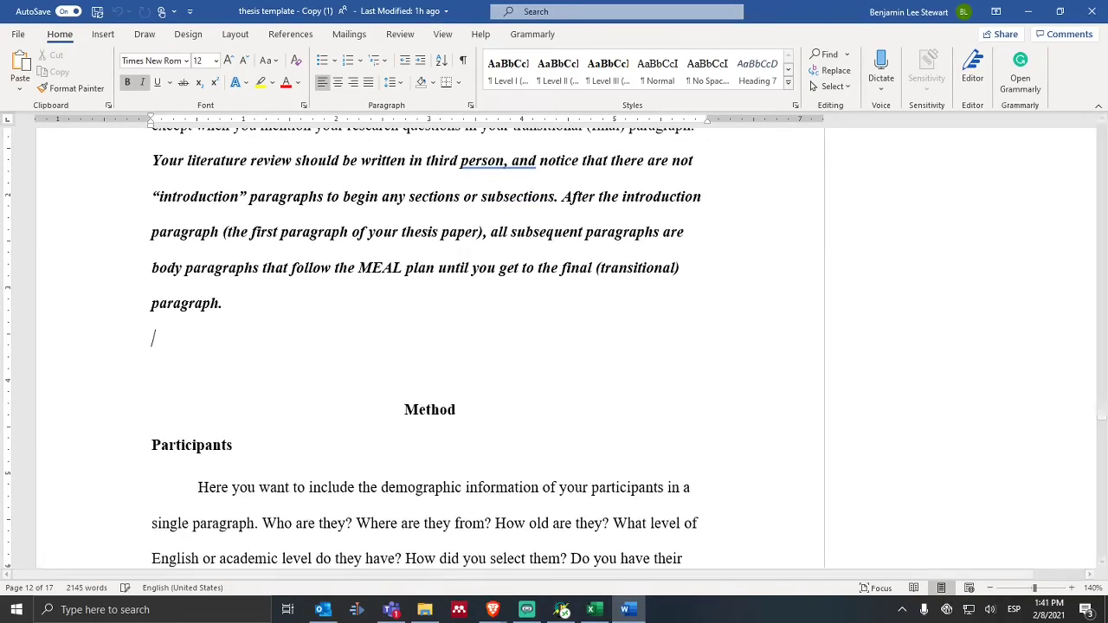
pyautogui.write('1. What are the beliefs of English teachers at university level in Aguascalientes regarding the use of popular culture to teach English? 2. How do English teachers at university level in Aguascalientes use popular culture to enhance critical literacy? 3. What are the benefits of including popular culture in the ELT classroom?')
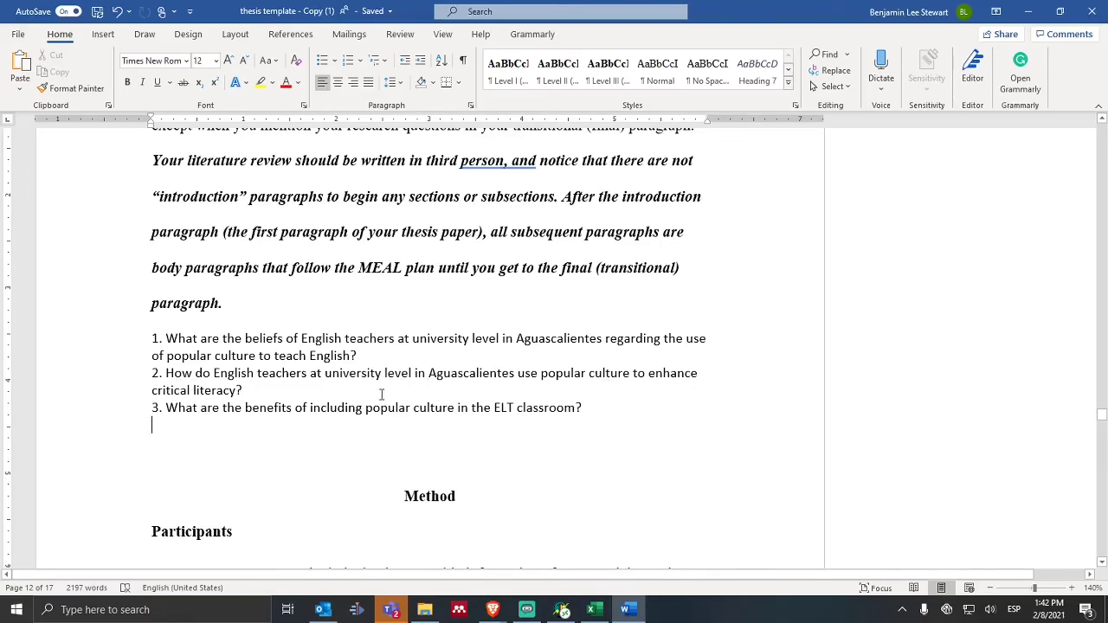
# Highlight the second research question, on using popular culture to enhance critical literacy, and review it against the transition paragraph guidelines above.
pyautogui.click(265, 390)
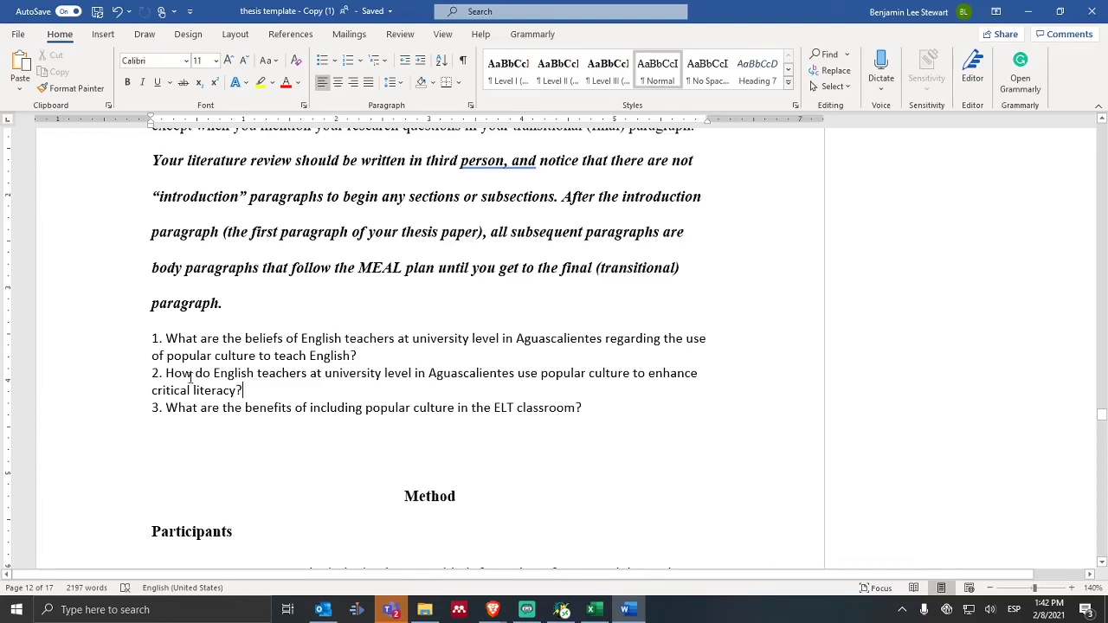
pyautogui.moveTo(160, 372); pyautogui.dragTo(247, 390)
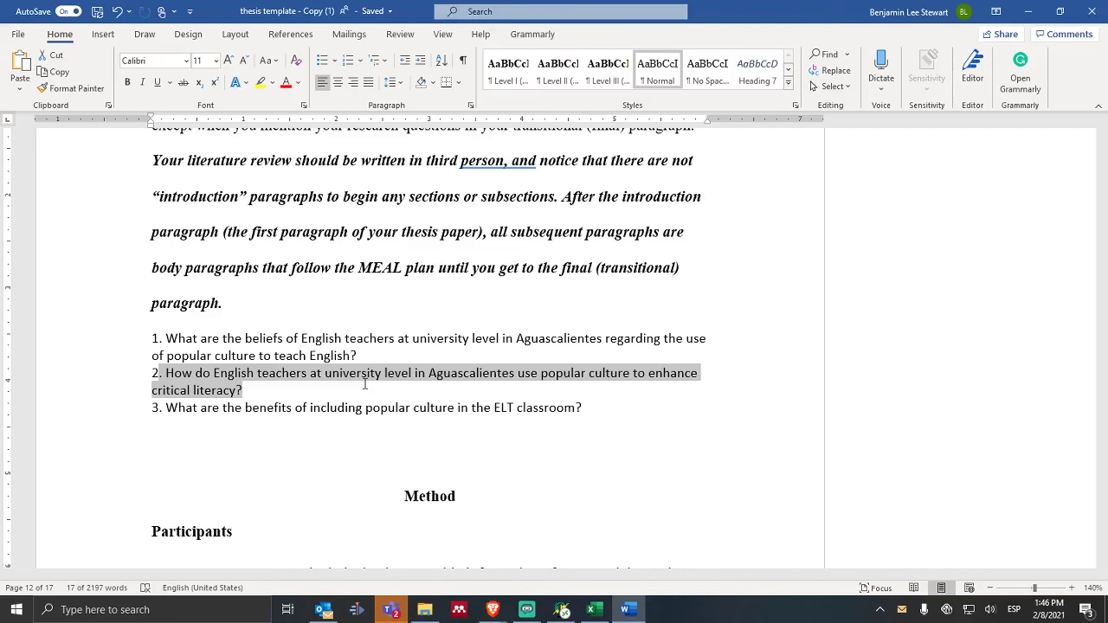
pyautogui.scroll(5, 364, 384)
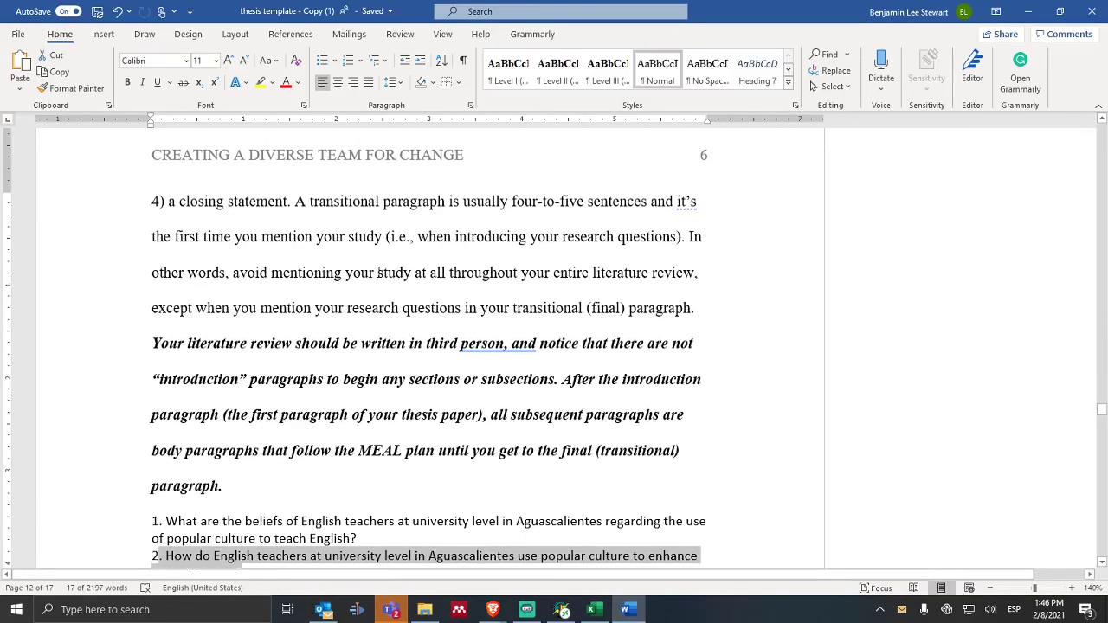
pyautogui.scroll(2, 378, 272)
pyautogui.scroll(-6, 363, 269)
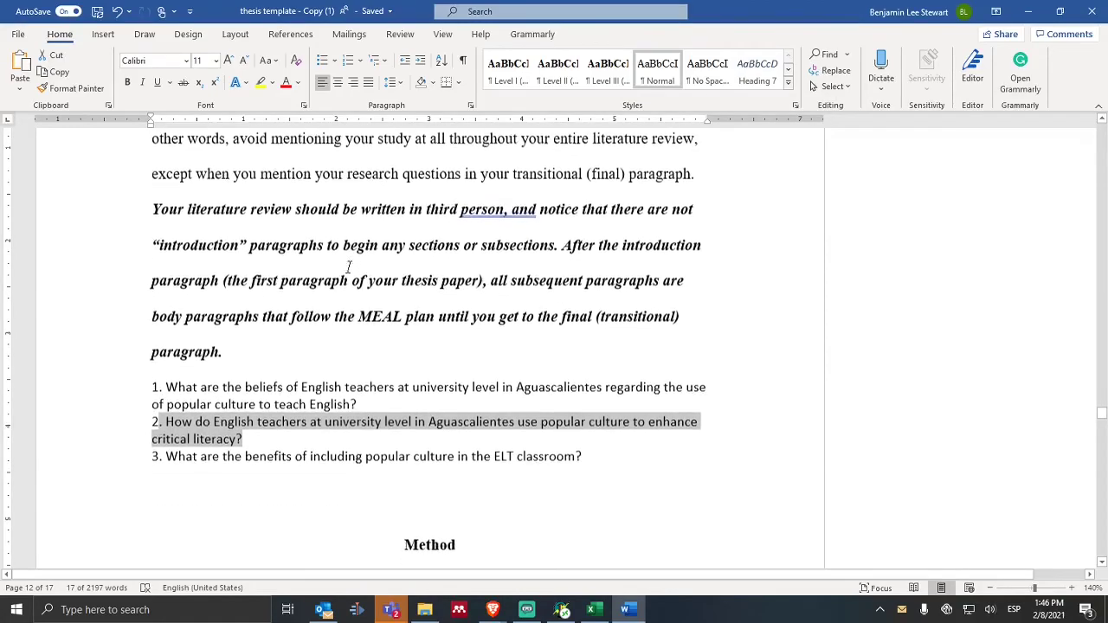
pyautogui.scroll(4, 355, 275)
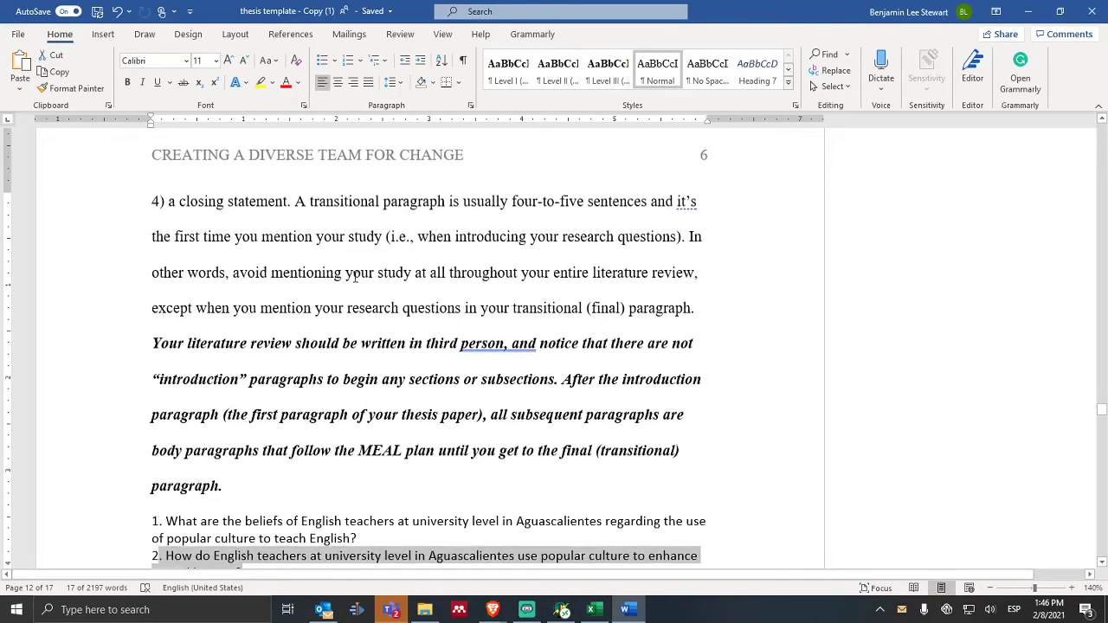
pyautogui.scroll(-5, 244, 250)
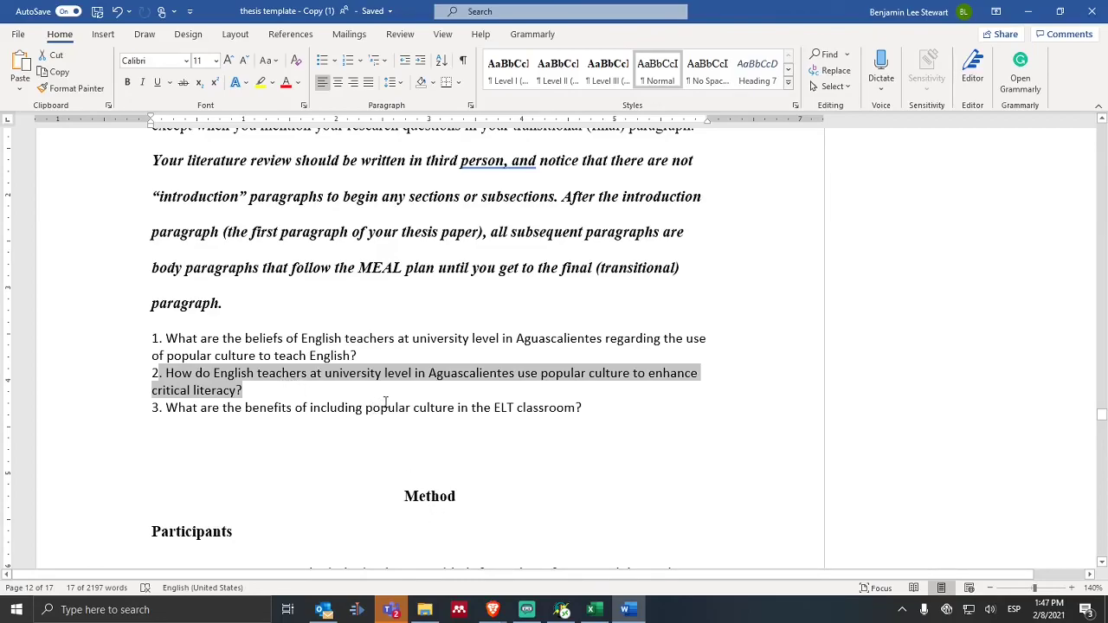
pyautogui.scroll(2, 386, 389)
pyautogui.scroll(10, 397, 384)
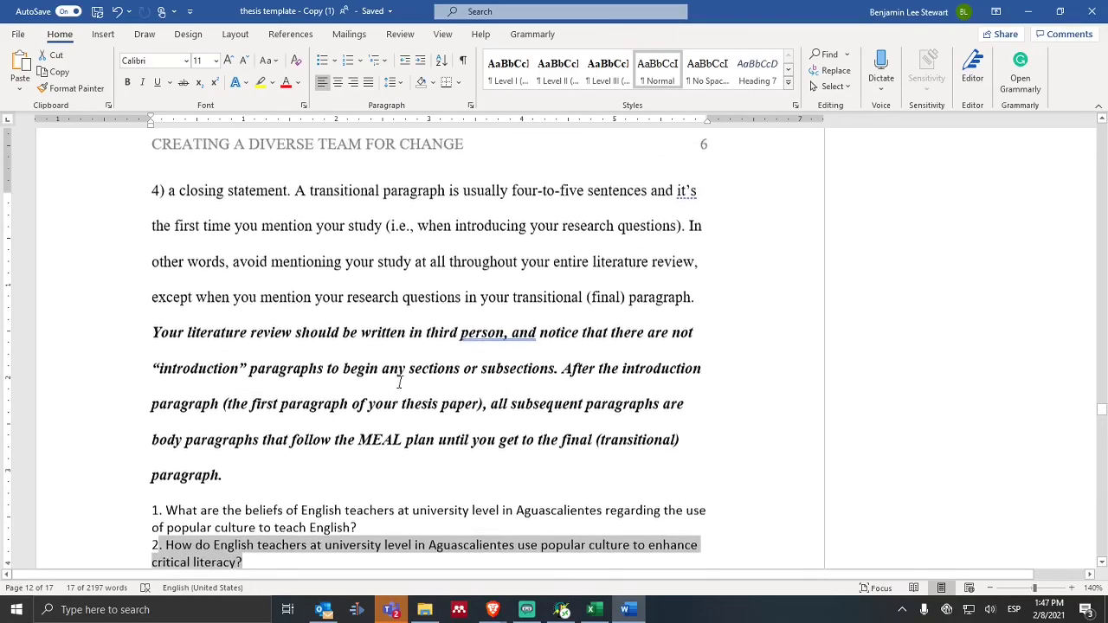
pyautogui.scroll(-10, 404, 376)
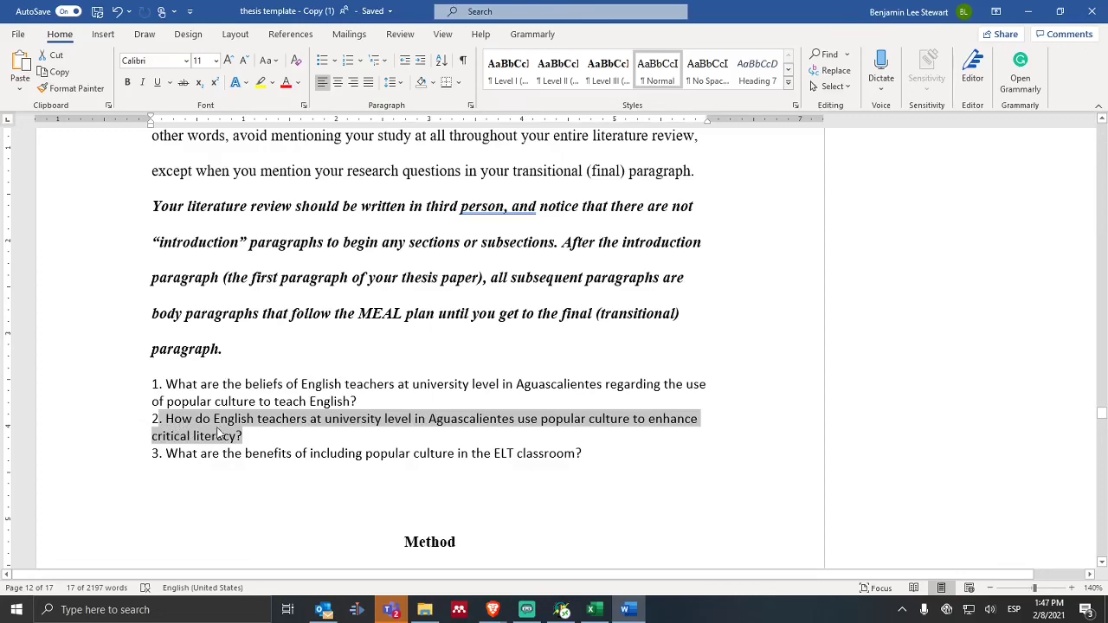
pyautogui.click(257, 433)
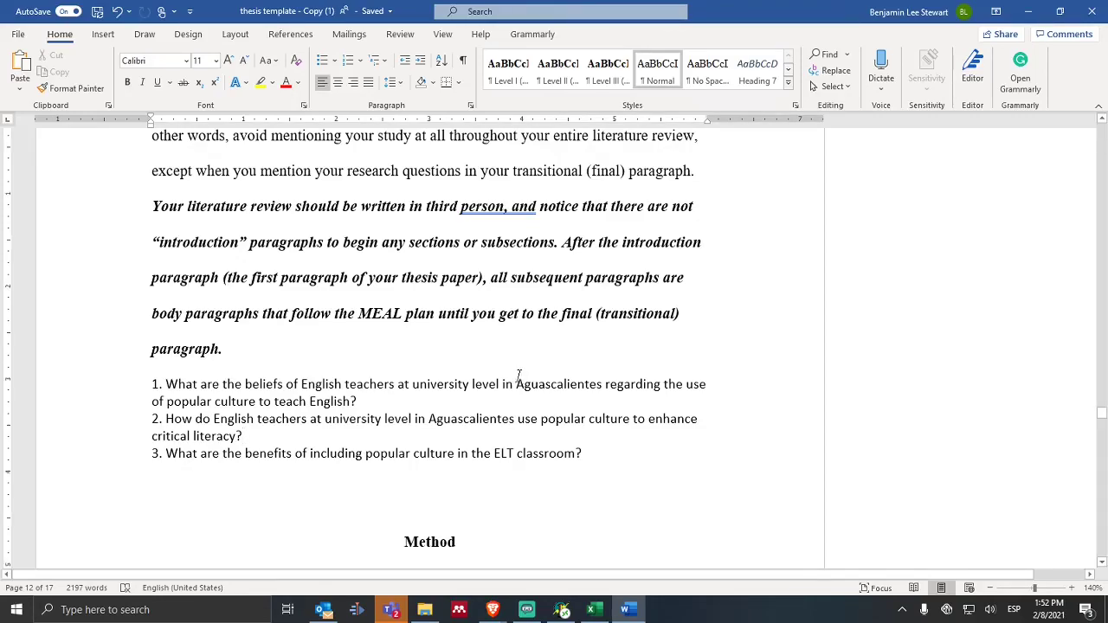
pyautogui.scroll(6, 524, 381)
pyautogui.scroll(-5, 519, 373)
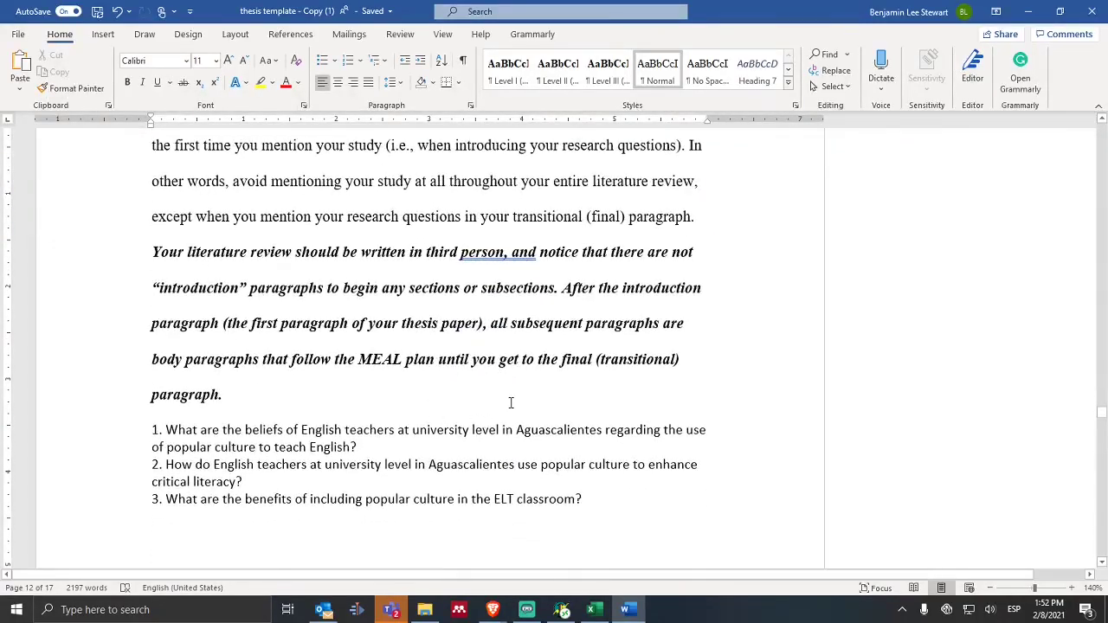